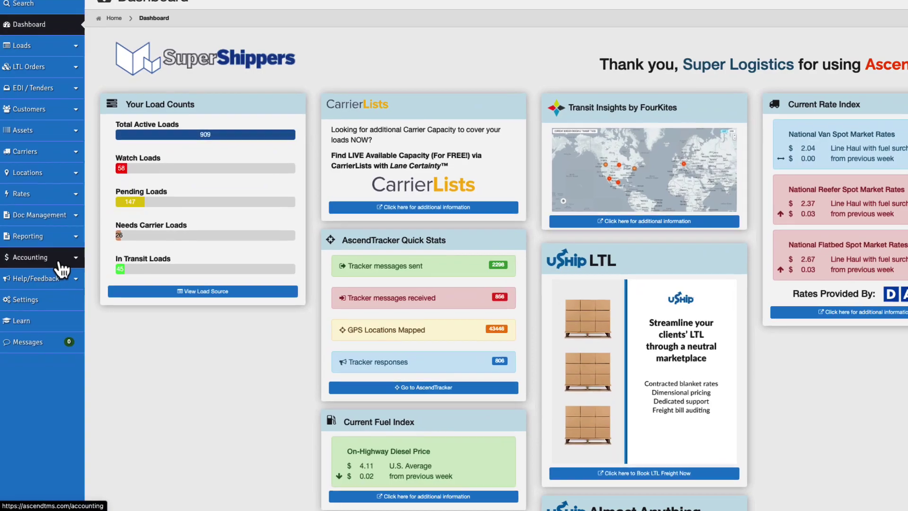
# - Go to Accounting > Driver Pay Mgt to show the report for pay period 05/13/23 – 05/19/23
pyautogui.click(44, 278)
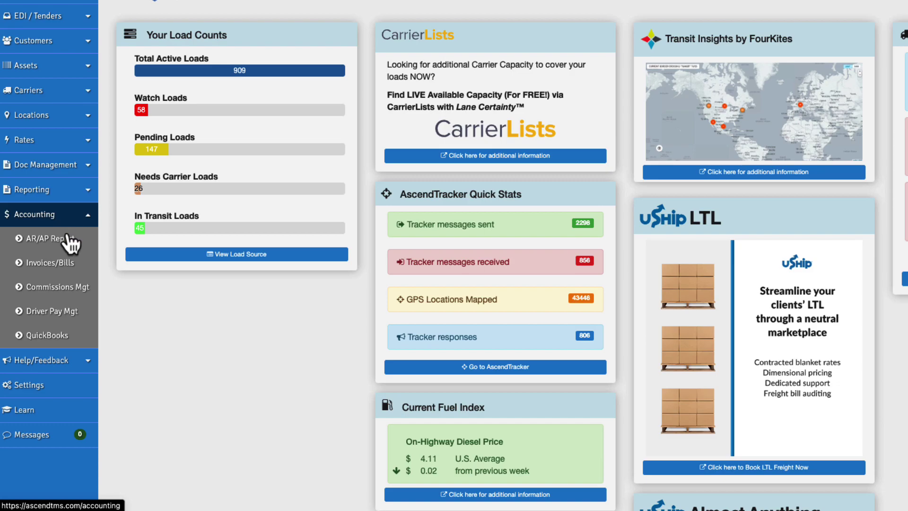
pyautogui.click(69, 312)
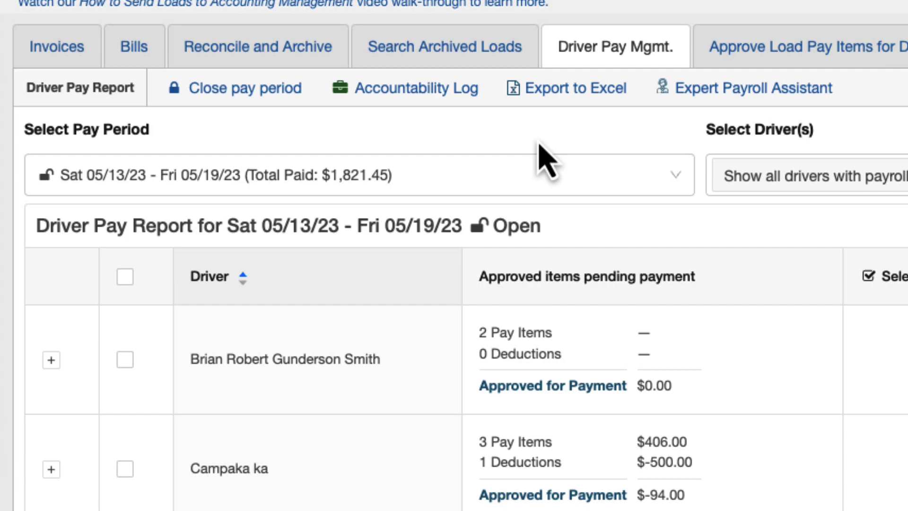
pyautogui.click(540, 178)
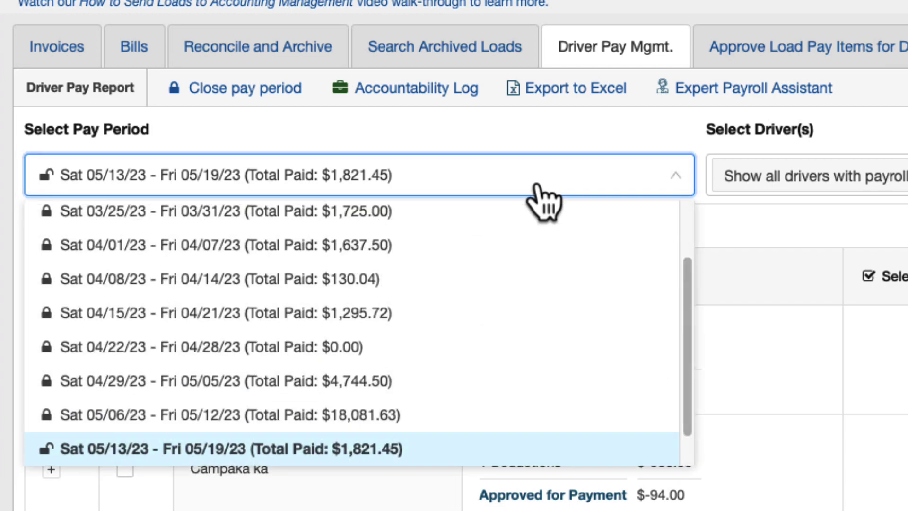
pyautogui.scroll(2, 487, 358)
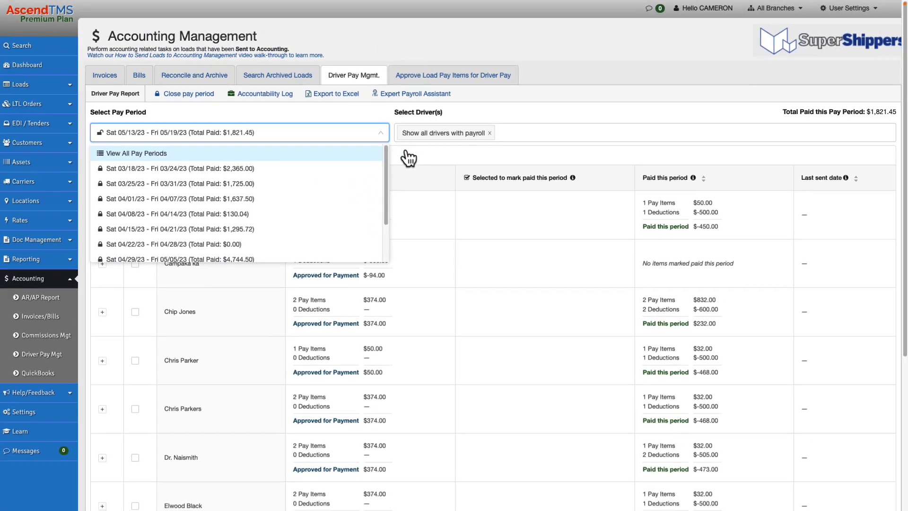
pyautogui.click(808, 176)
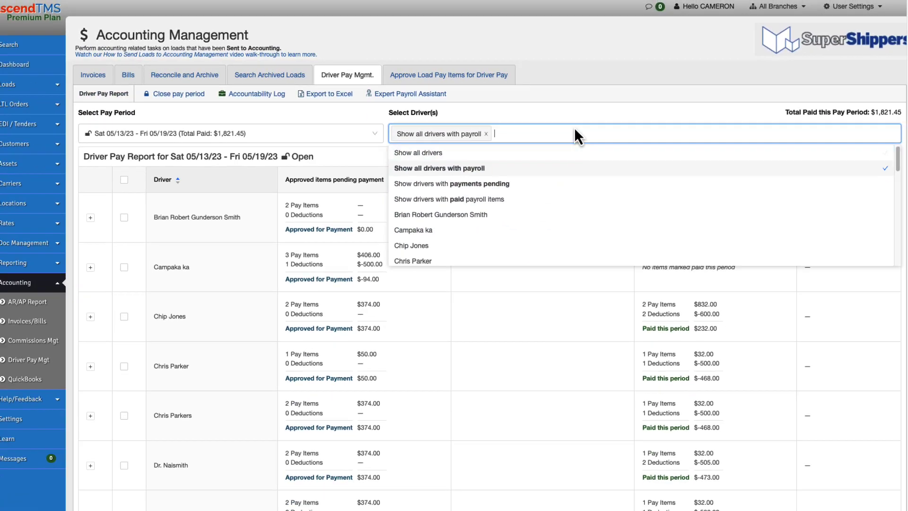
pyautogui.click(581, 116)
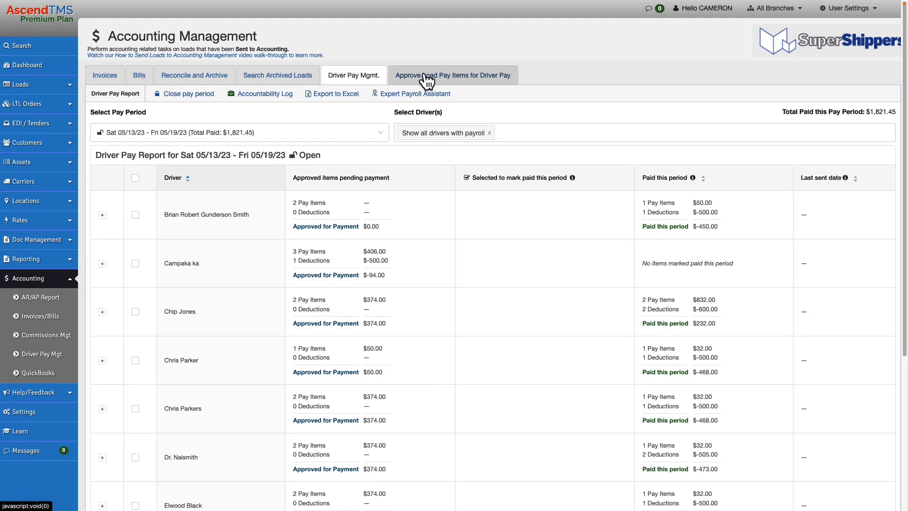
# - Approve pay items for loads 186285, 184933 and 186483, then expand load 184338's items
pyautogui.click(424, 75)
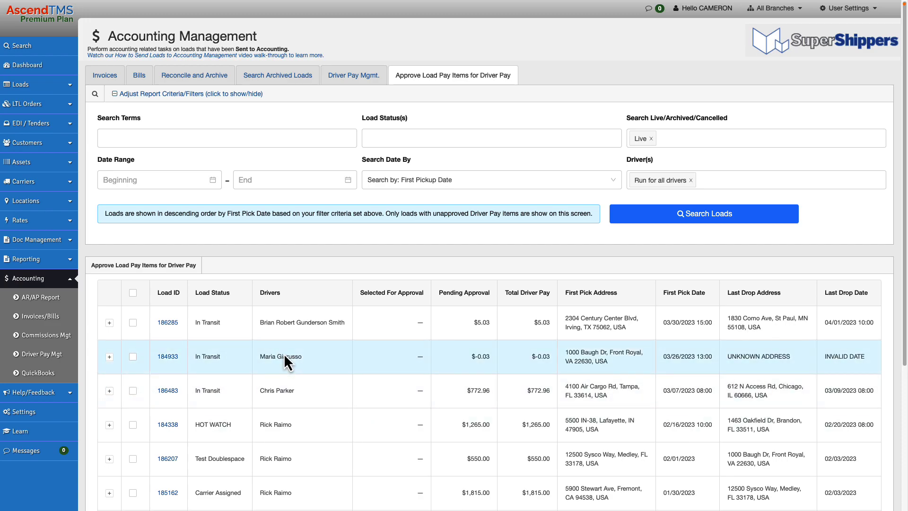
pyautogui.click(132, 322)
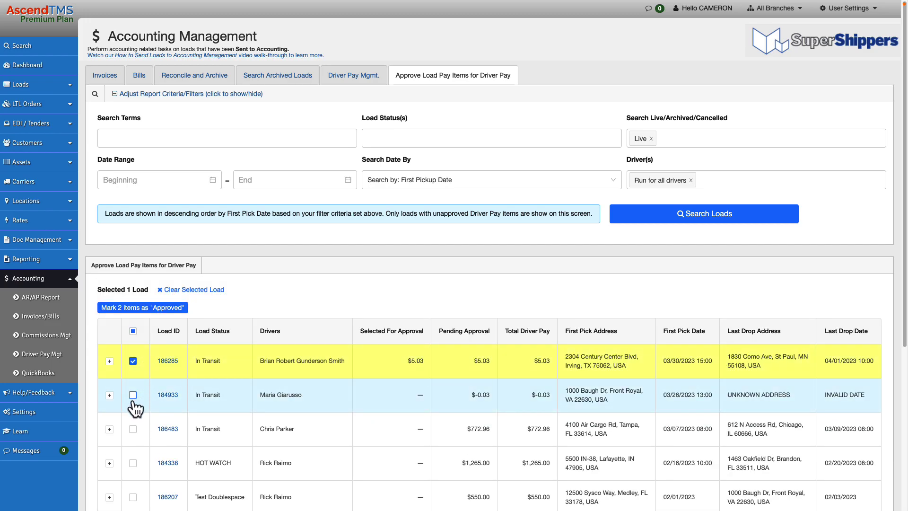
pyautogui.click(133, 395)
pyautogui.click(133, 428)
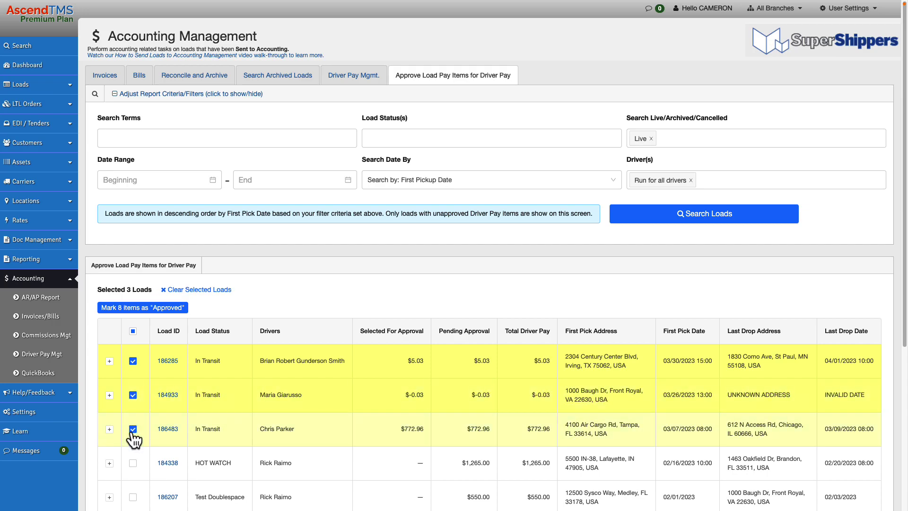
pyautogui.click(158, 312)
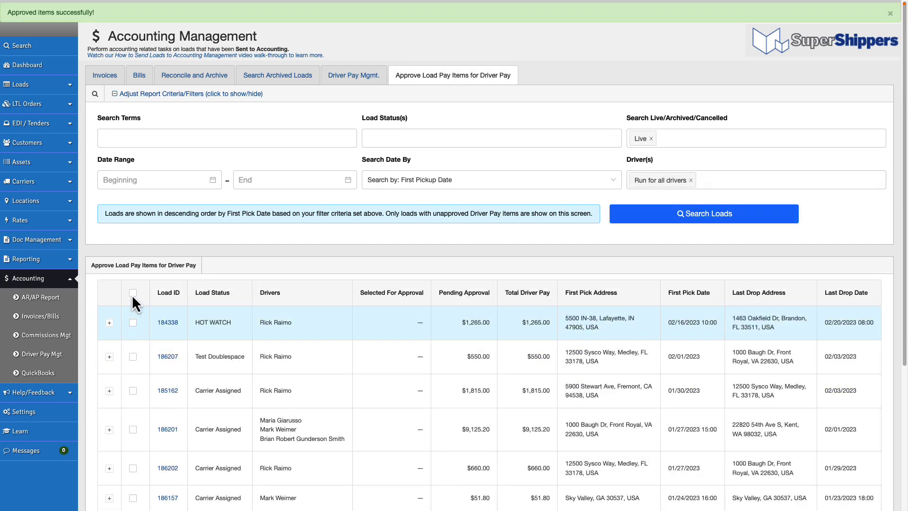
pyautogui.click(109, 323)
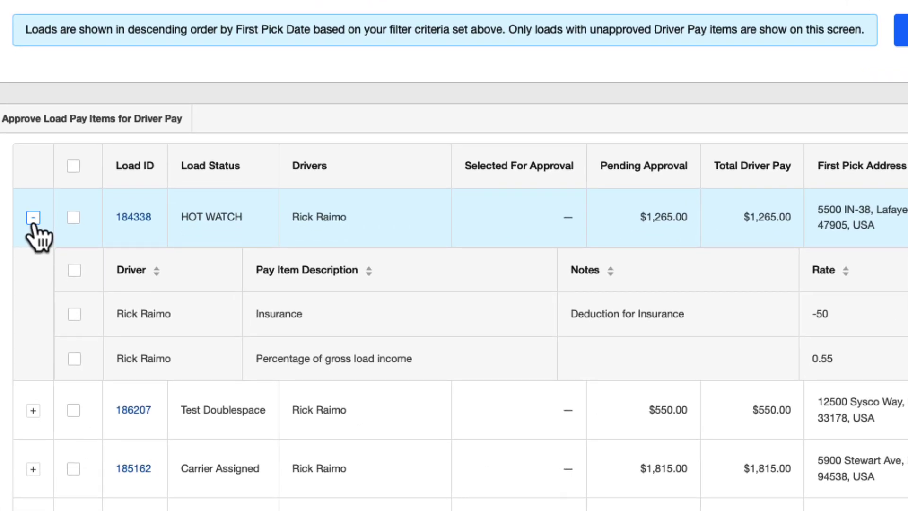
# - Collapse load 184338's pay items before heading to the company Settings page
pyautogui.click(33, 218)
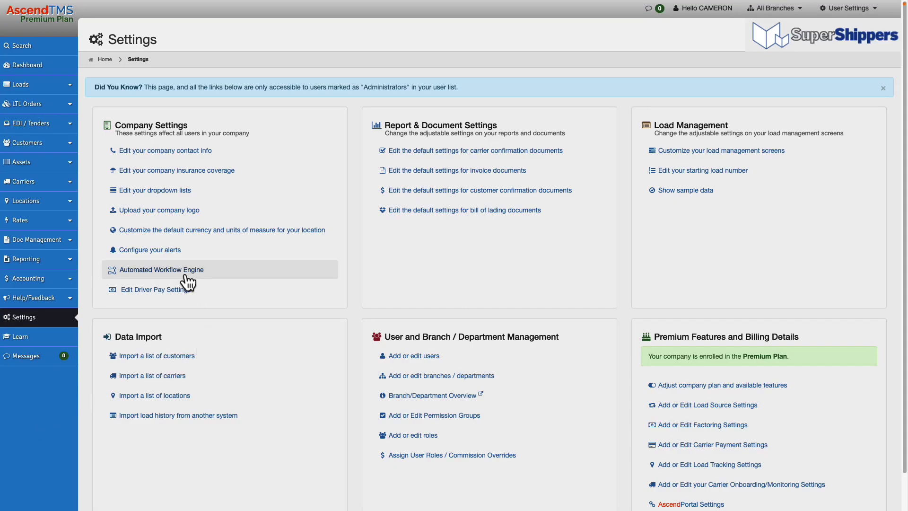
# - View the auto-approve driver pay rules in the Automated Workflow Engine, then return to Driver Pay Mgt
pyautogui.click(183, 270)
pyautogui.scroll(-5, 275, 375)
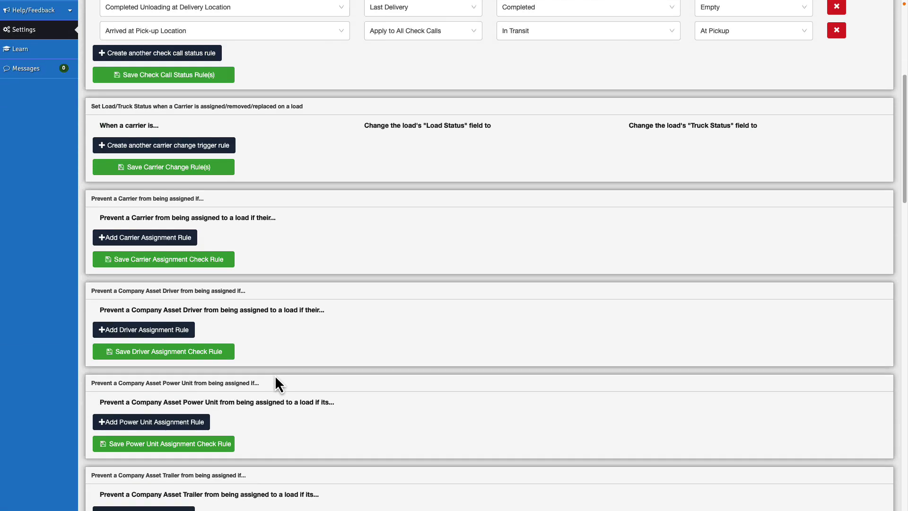
pyautogui.scroll(-5, 274, 375)
pyautogui.scroll(-5, 274, 376)
pyautogui.scroll(-5, 275, 375)
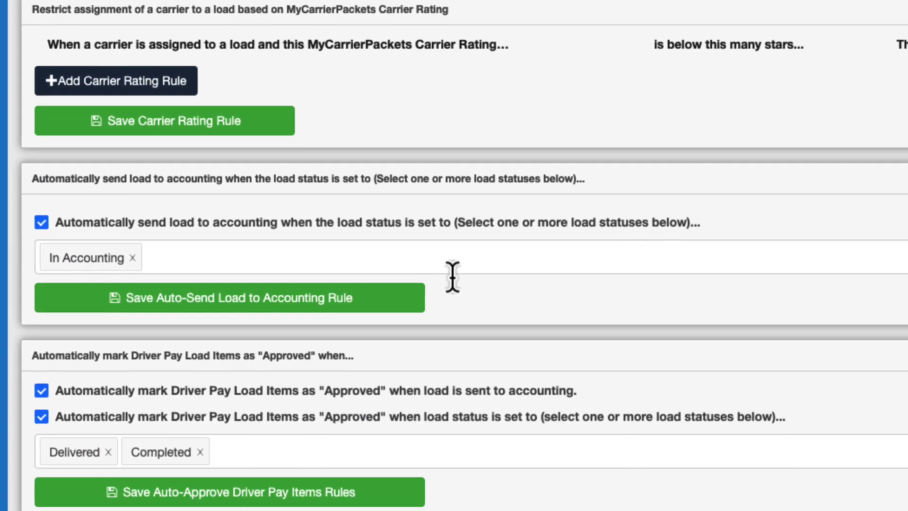
pyautogui.click(319, 325)
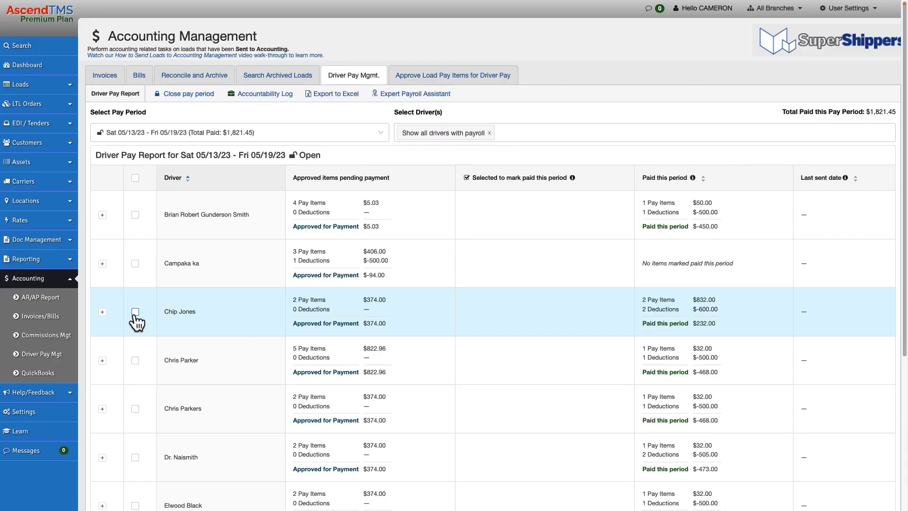
pyautogui.click(135, 312)
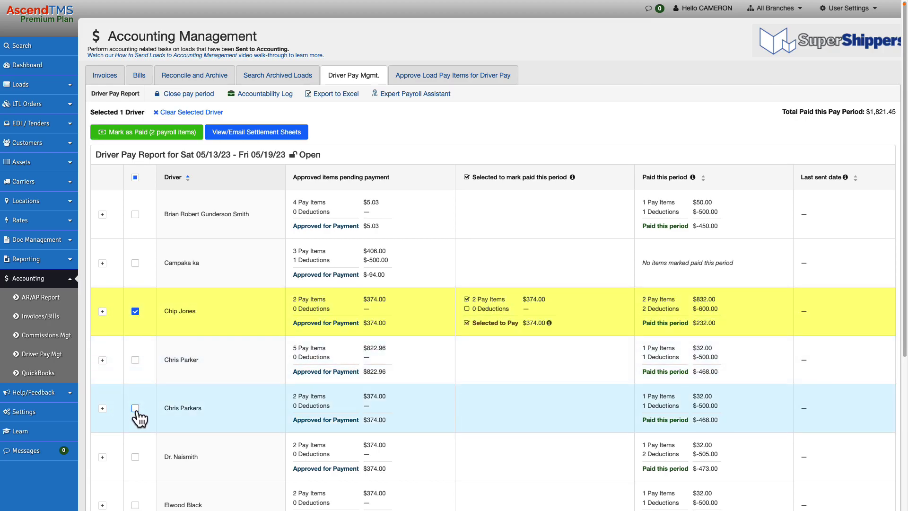
pyautogui.click(136, 410)
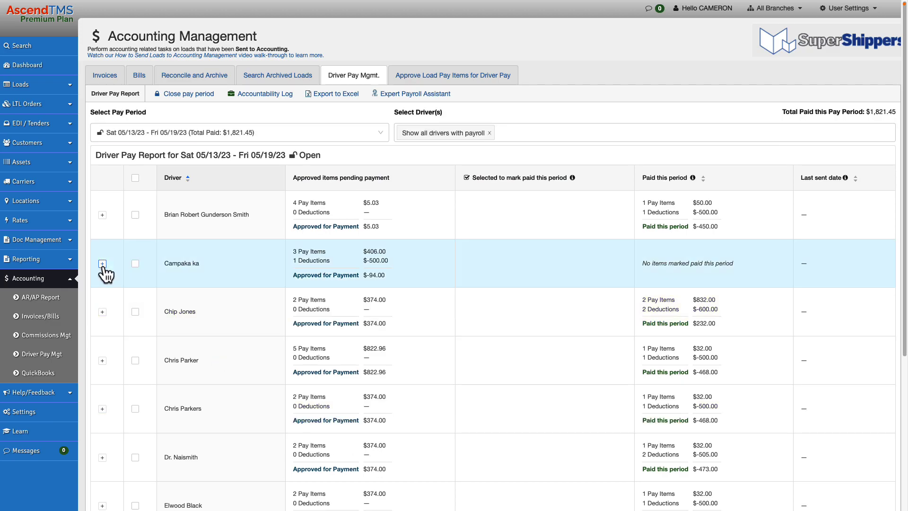
# - Expand the second driver's row to show their pay items and deduction
pyautogui.click(102, 263)
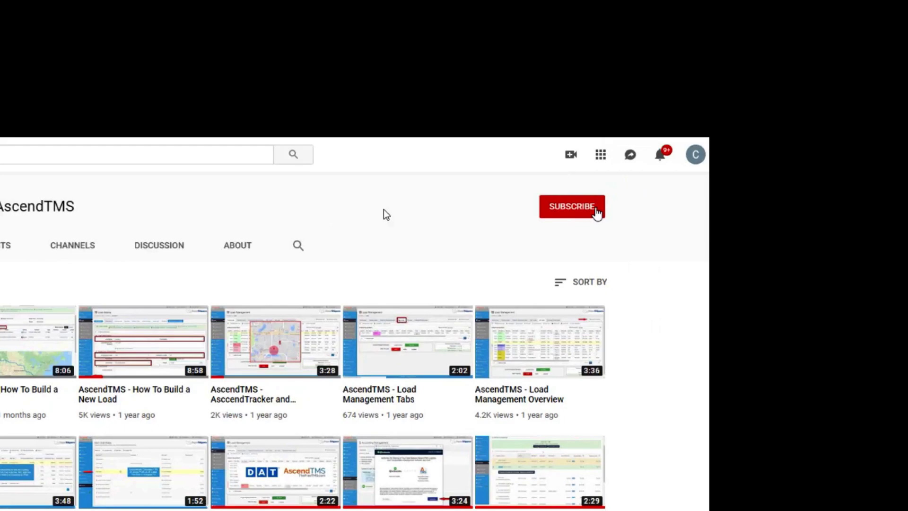
# - Subscribe to the InMotion Global - AscendTMS YouTube channel
pyautogui.click(596, 210)
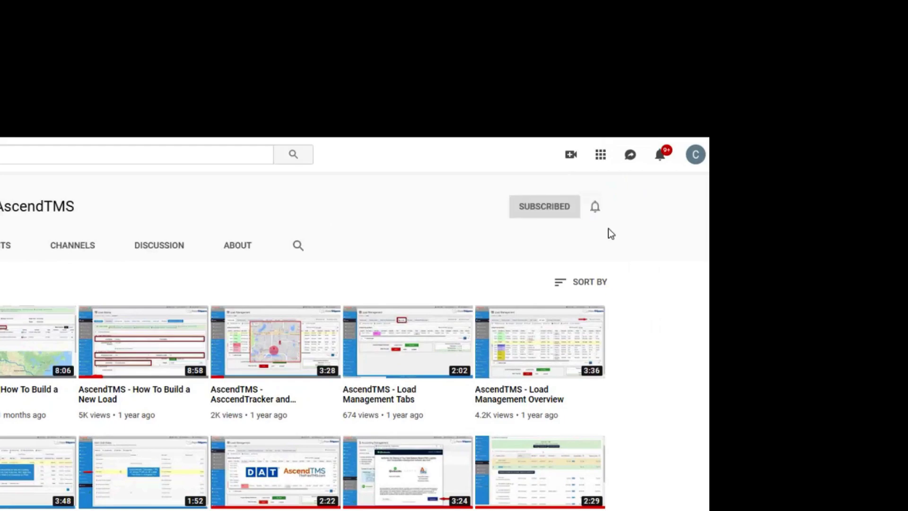
pyautogui.scroll(-5, 731, 198)
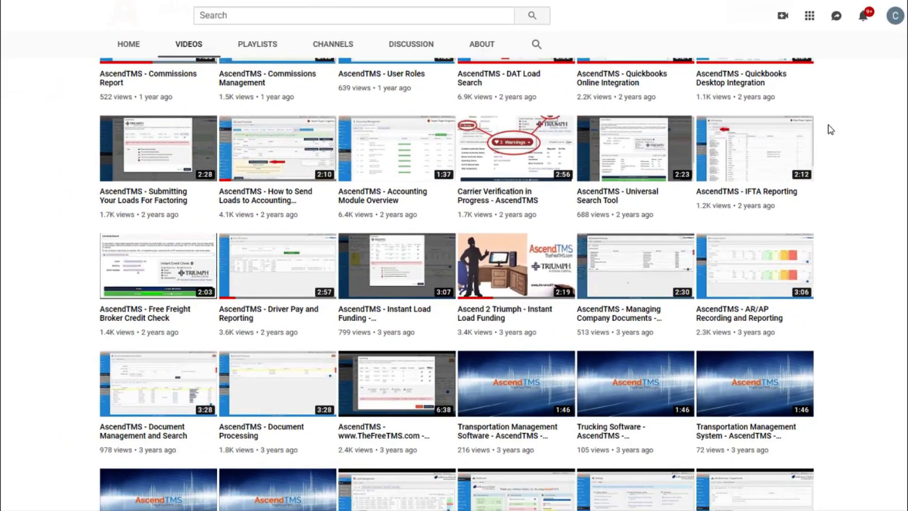